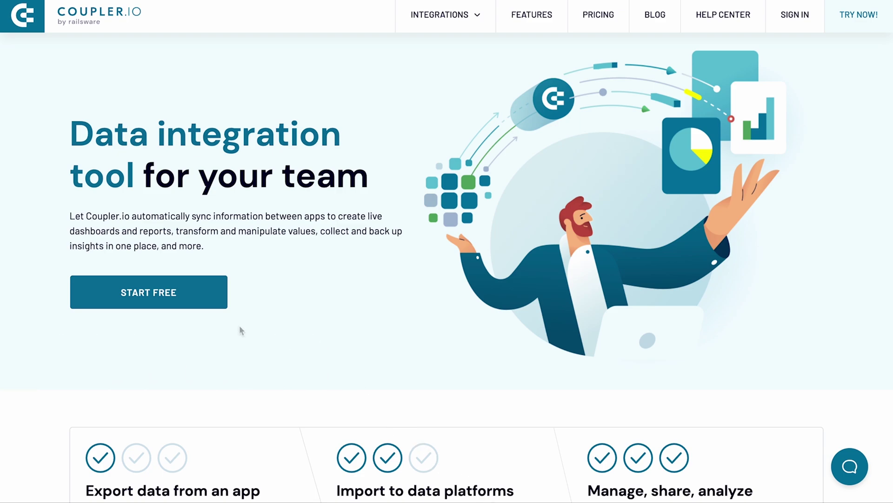
Sign up for a free Coupler.io account with the first listed Google account.
{"action": "left_click", "coordinate": [200, 292]}
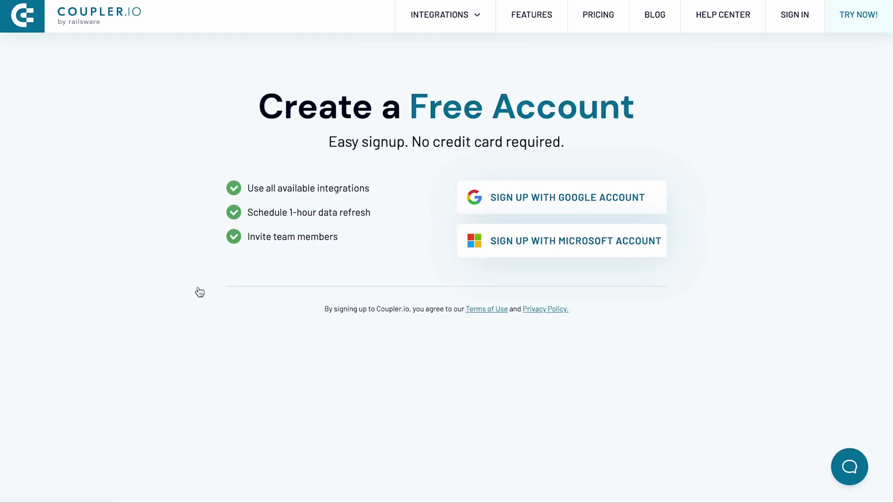
{"action": "left_click", "coordinate": [535, 201]}
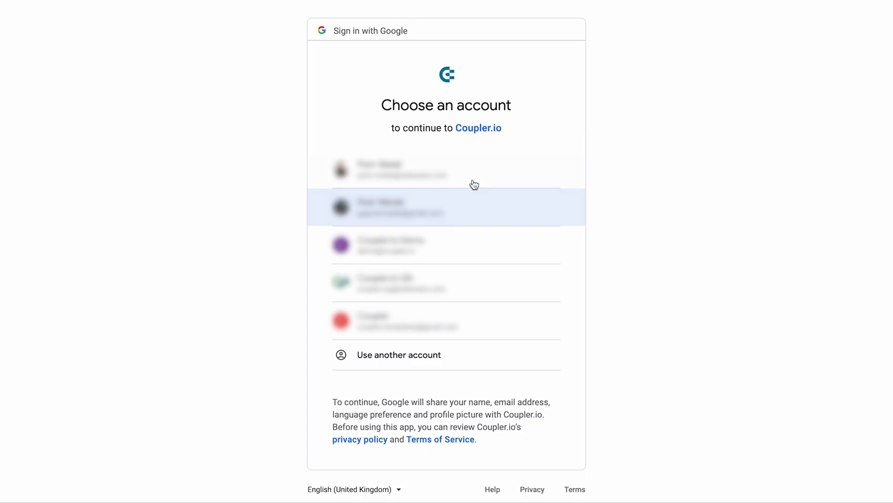
{"action": "left_click", "coordinate": [458, 173]}
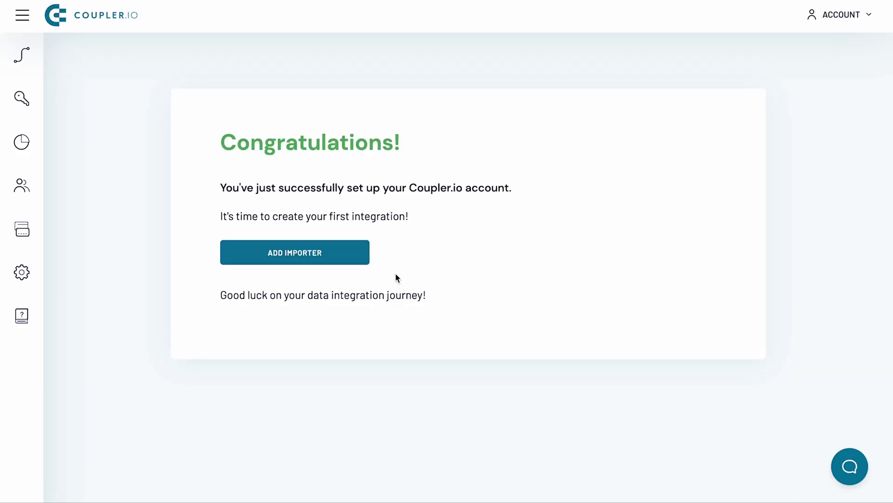
Add an importer with QuickBooks Reports as the source and Google Sheets as the destination.
{"action": "left_click", "coordinate": [366, 254]}
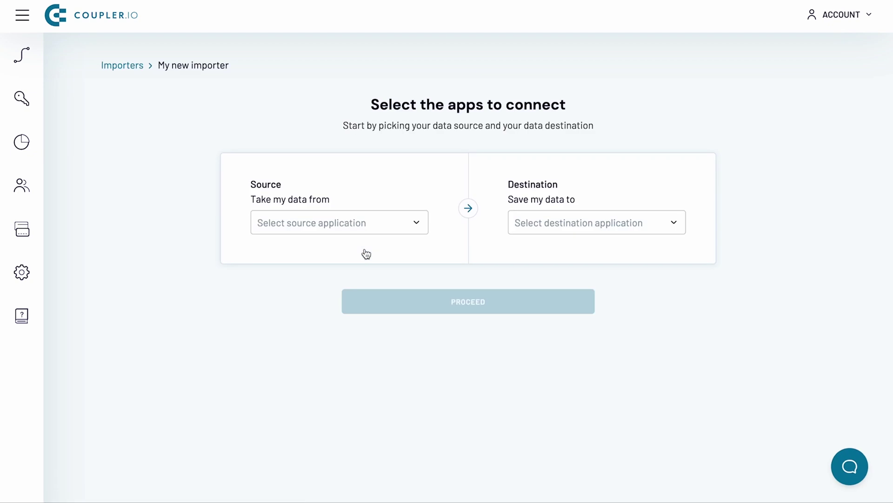
{"action": "left_click", "coordinate": [362, 222]}
{"action": "scroll", "coordinate": [323, 329], "scroll_direction": "down", "scroll_amount": 6}
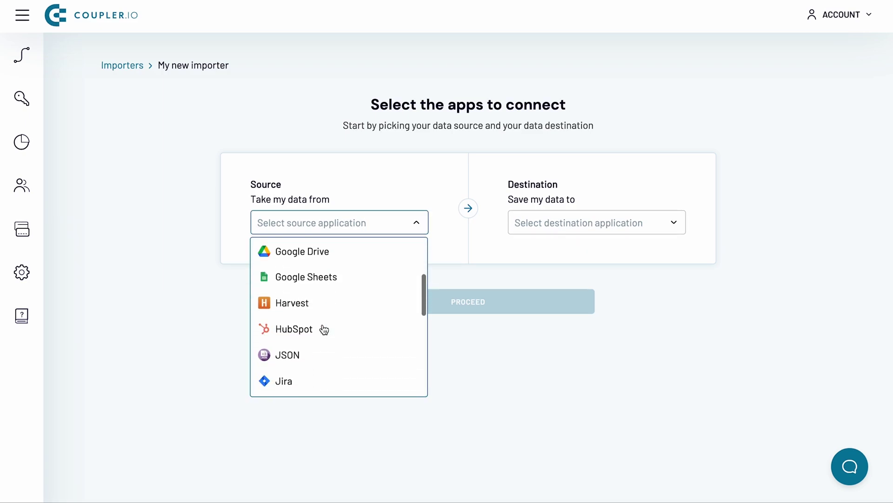
{"action": "left_click", "coordinate": [317, 358]}
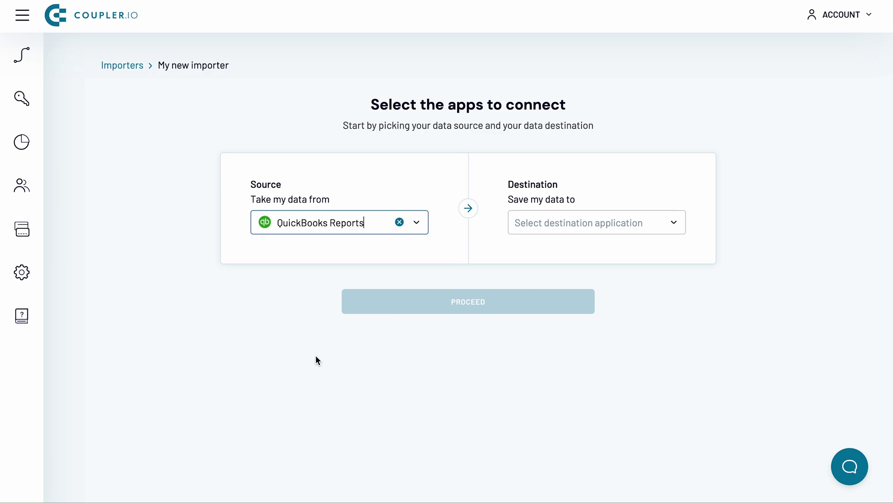
{"action": "left_click", "coordinate": [589, 229]}
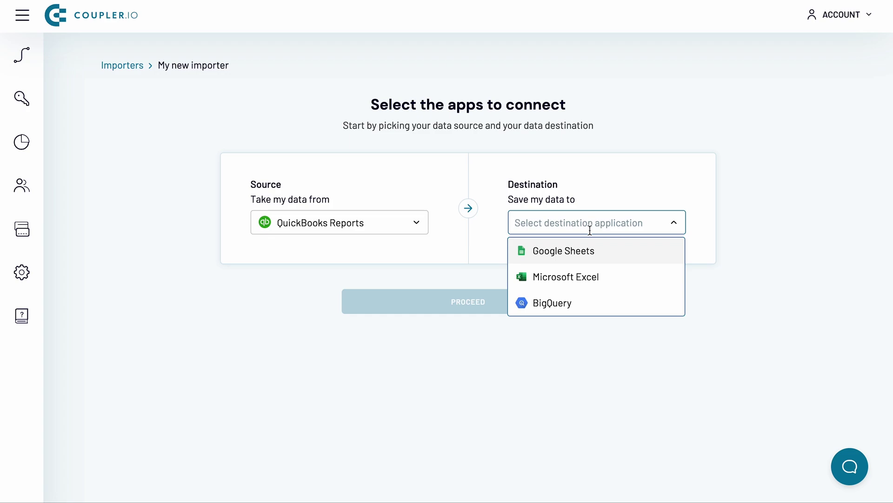
{"action": "left_click", "coordinate": [589, 251]}
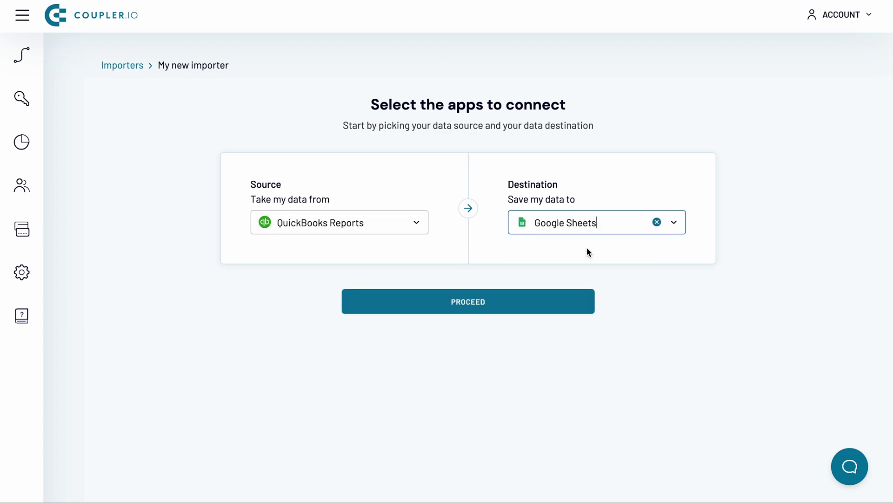
Proceed to the importer setup and rename it 'Balance Sheet by Customer'.
{"action": "left_click", "coordinate": [517, 302]}
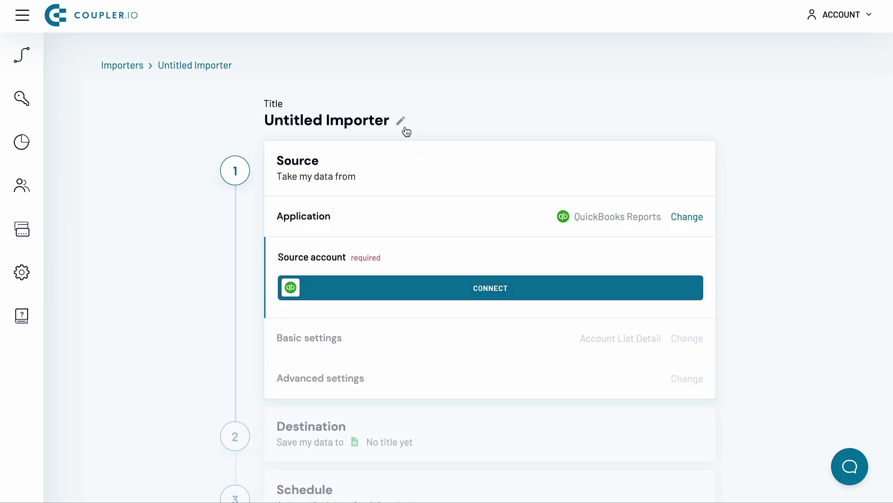
{"action": "left_click", "coordinate": [403, 124]}
{"action": "triple_click", "coordinate": [405, 124]}
{"action": "type", "text": "Ba"}
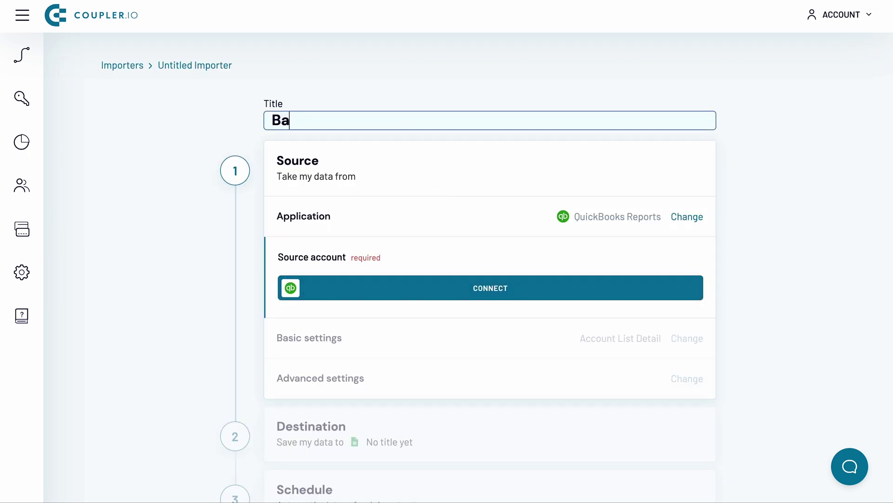
{"action": "type", "text": "lance Sheet"}
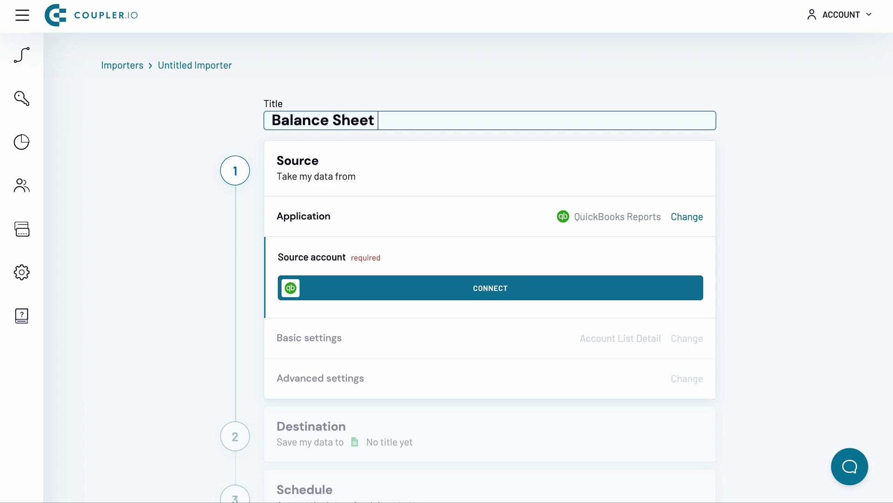
{"action": "type", "text": " by Customer"}
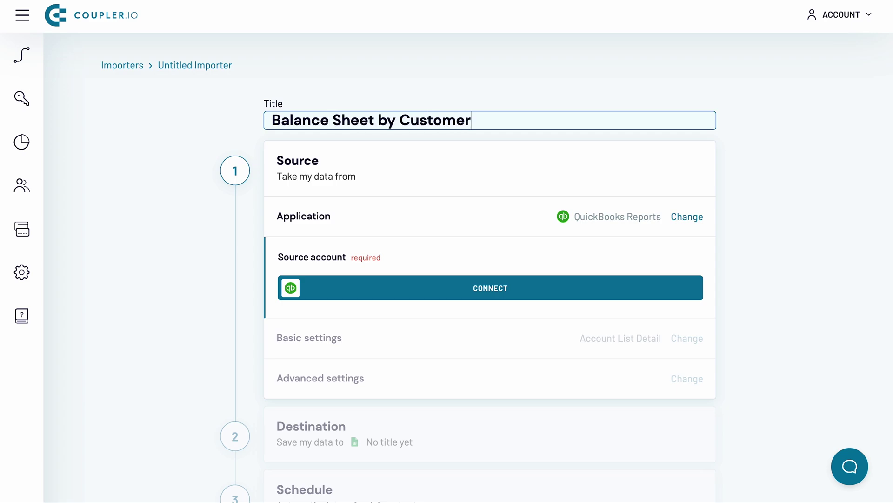
{"action": "key", "text": "Return"}
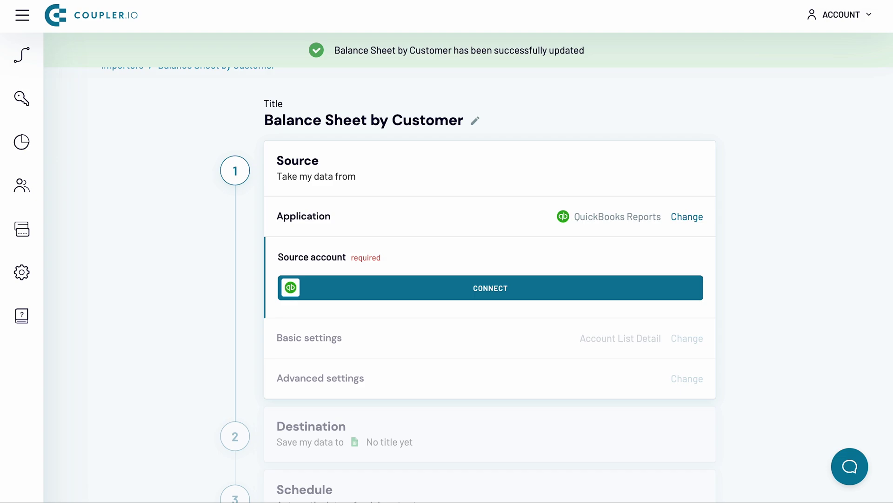
Connect QuickBooks as the source account using the Coupler.io Demo company.
{"action": "left_click", "coordinate": [462, 288]}
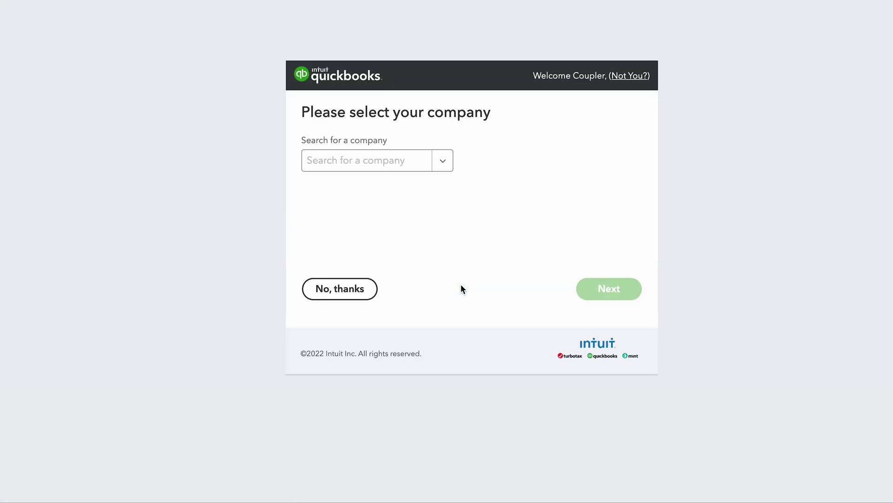
{"action": "left_click", "coordinate": [426, 163]}
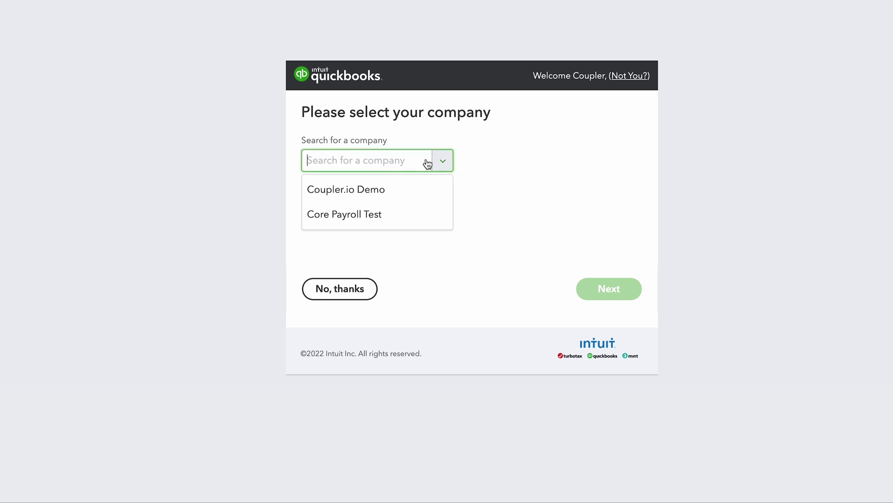
{"action": "left_click", "coordinate": [392, 189]}
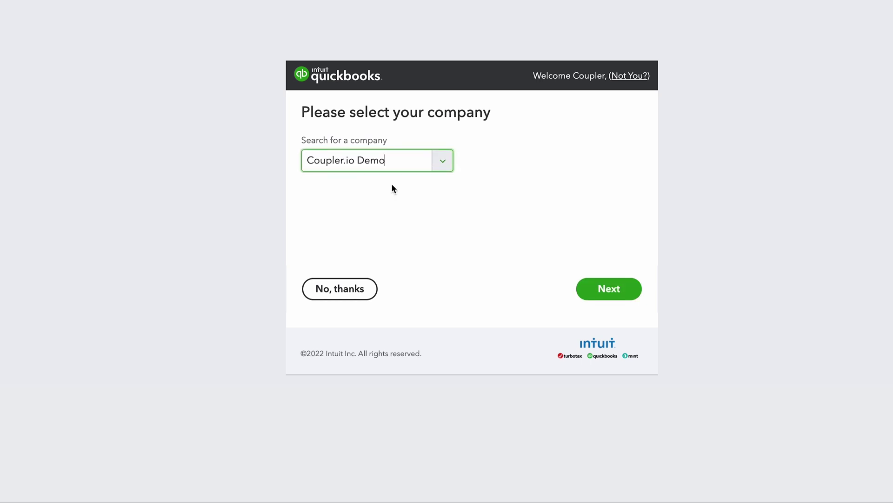
{"action": "left_click", "coordinate": [599, 296]}
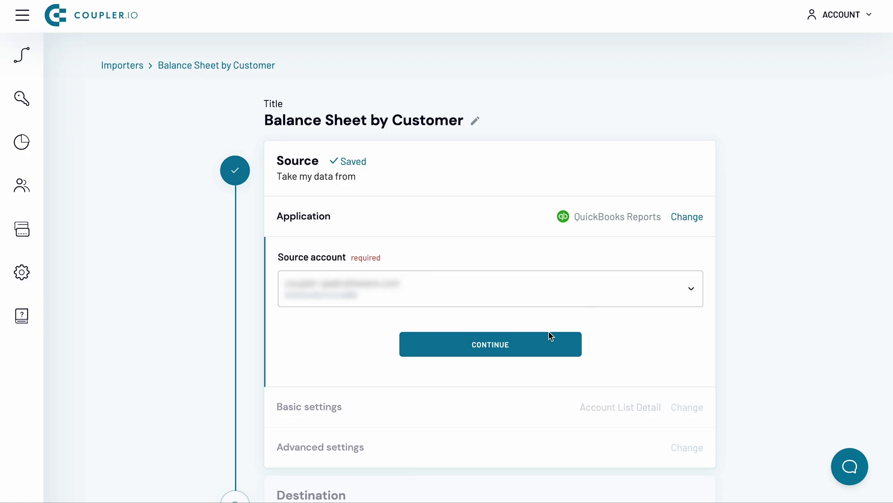
Approve the QuickBooks connection and choose the Balance Sheet report.
{"action": "left_click", "coordinate": [551, 336]}
{"action": "left_click", "coordinate": [533, 323]}
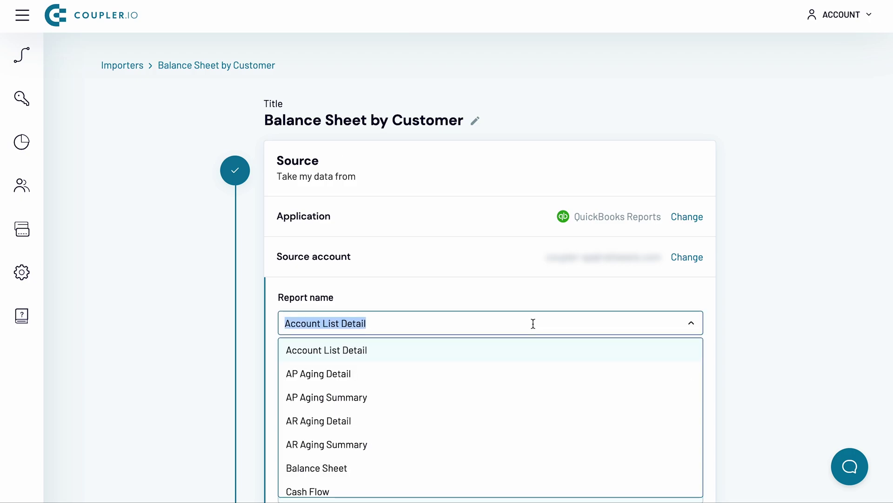
{"action": "type", "text": "bal"}
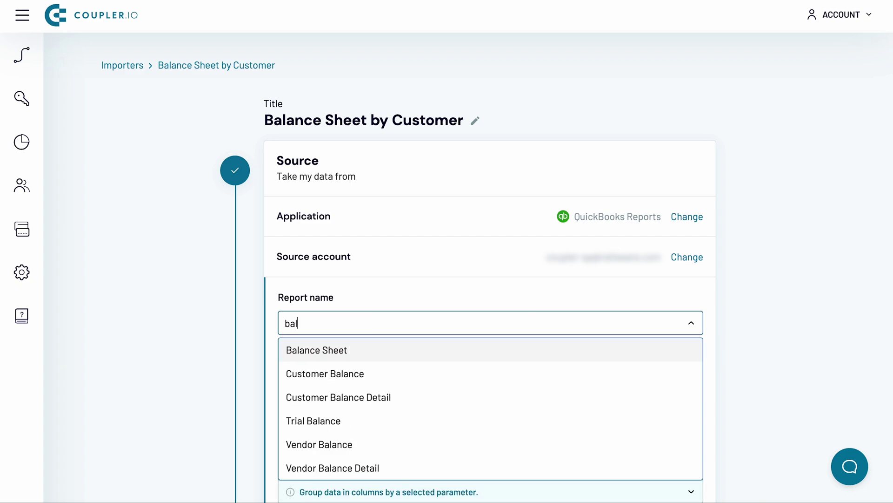
{"action": "left_click", "coordinate": [519, 350]}
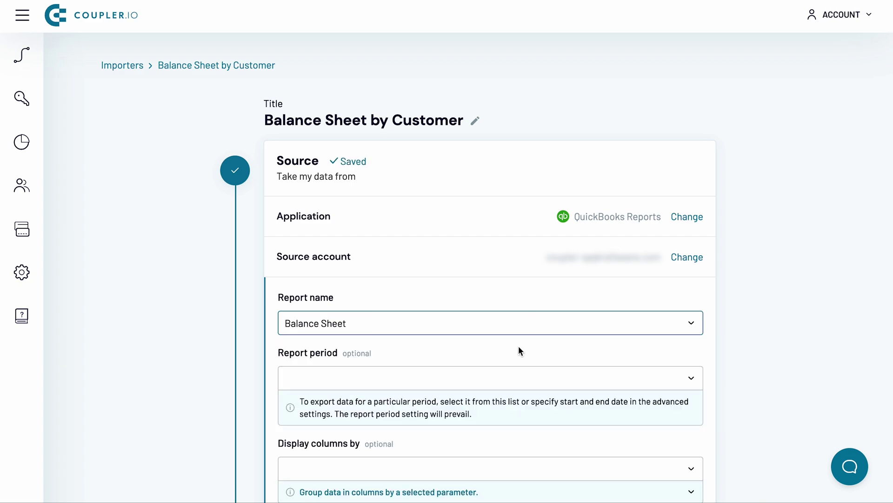
{"action": "scroll", "coordinate": [519, 350], "scroll_direction": "down", "scroll_amount": 3}
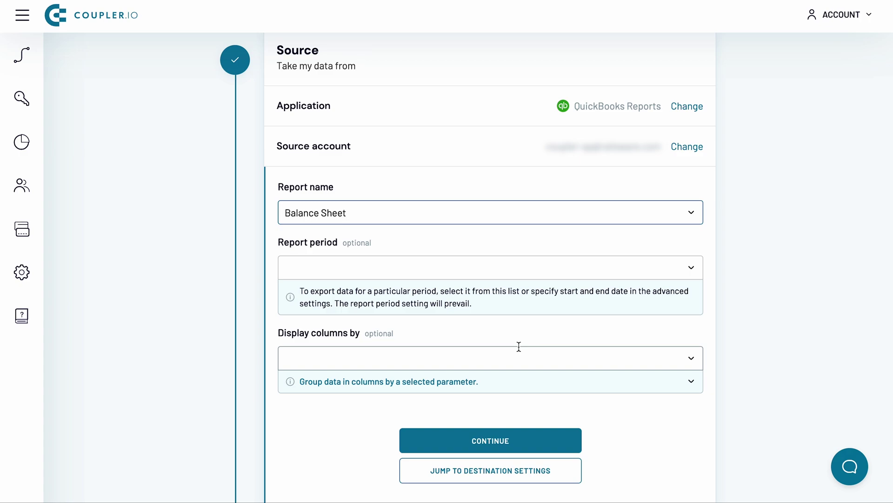
Set the report period to Yesterday with columns by Customers, and complete the source step.
{"action": "left_click", "coordinate": [520, 269]}
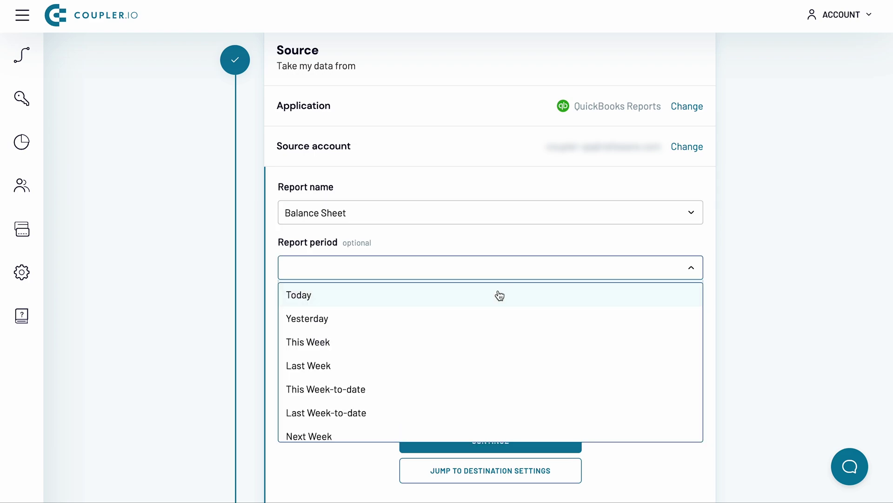
{"action": "left_click", "coordinate": [486, 319]}
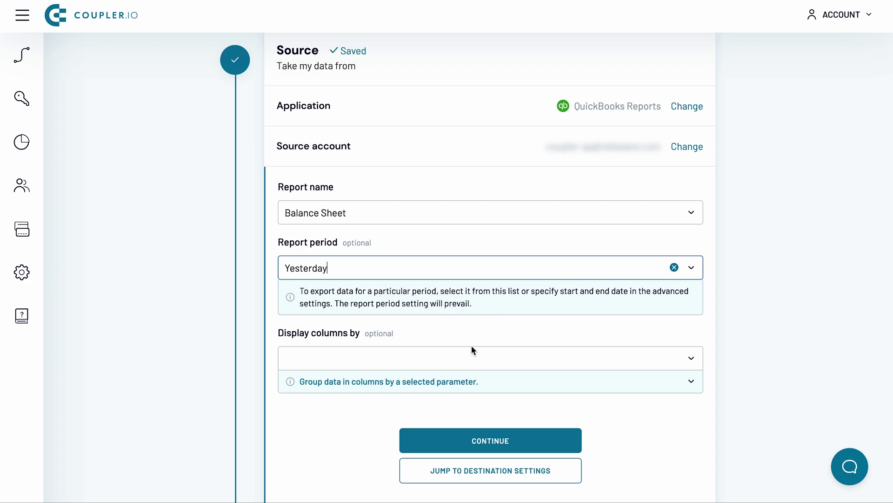
{"action": "left_click", "coordinate": [467, 358]}
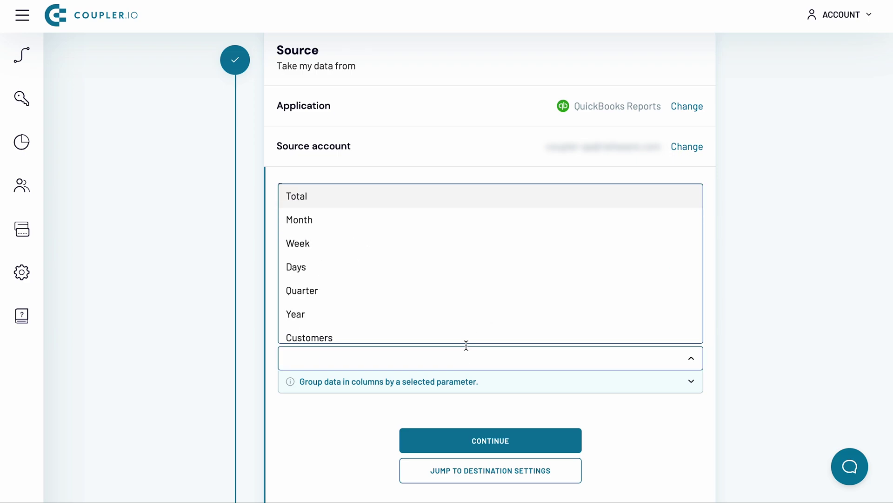
{"action": "left_click", "coordinate": [467, 338]}
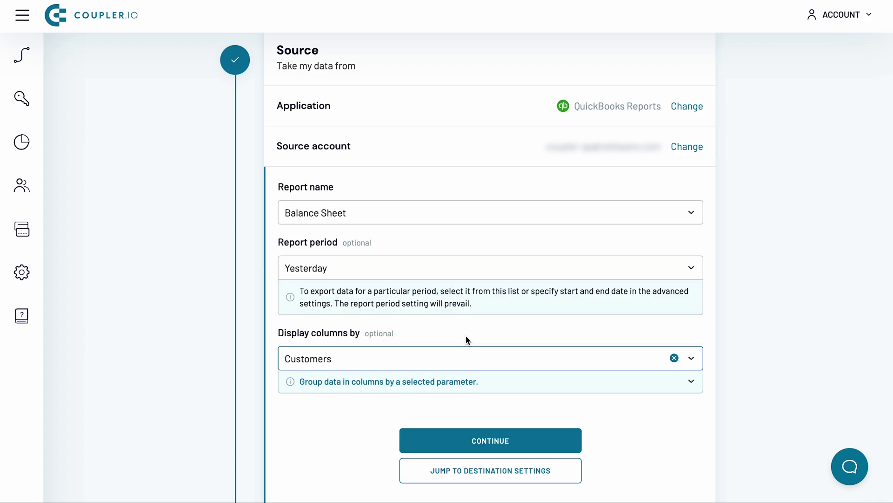
{"action": "left_click", "coordinate": [473, 438]}
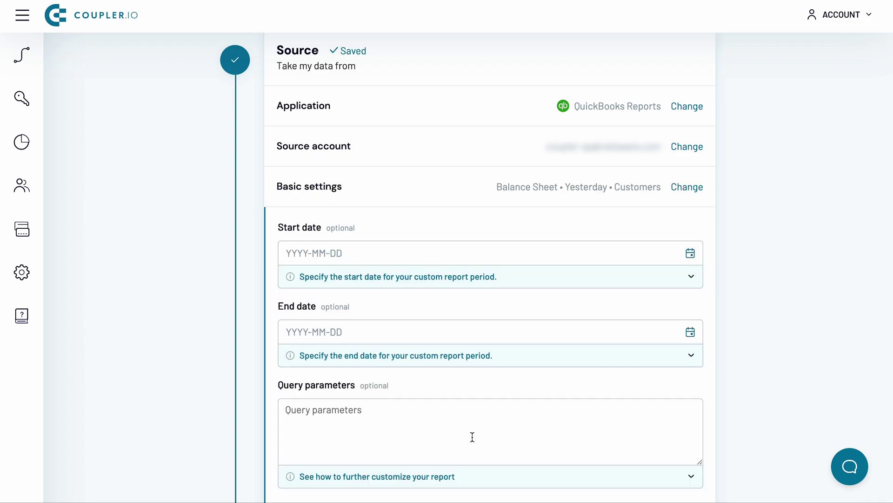
{"action": "scroll", "coordinate": [472, 436], "scroll_direction": "down", "scroll_amount": 2}
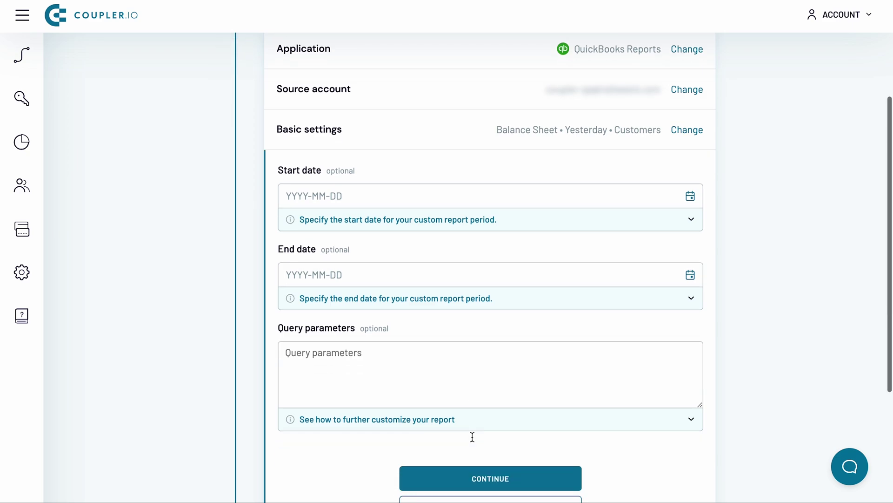
{"action": "left_click", "coordinate": [479, 459]}
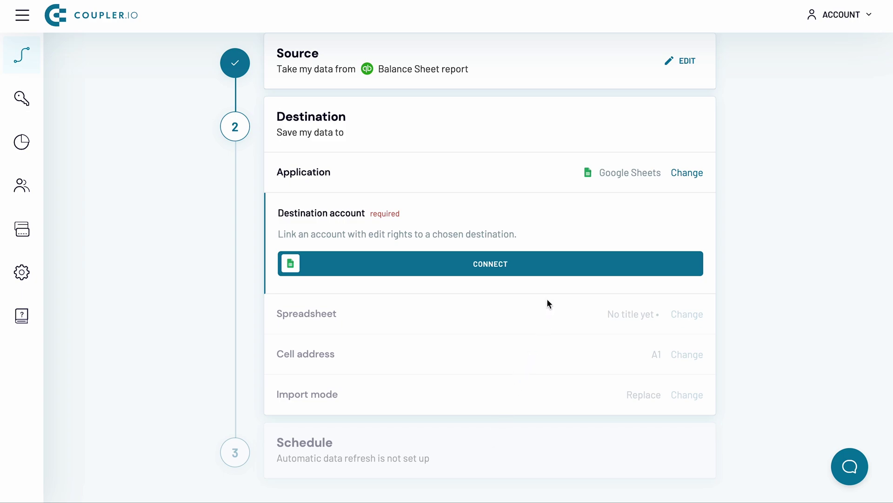
Link a Google account as the destination and grant the extra Google access.
{"action": "left_click", "coordinate": [552, 265]}
{"action": "left_click", "coordinate": [533, 235]}
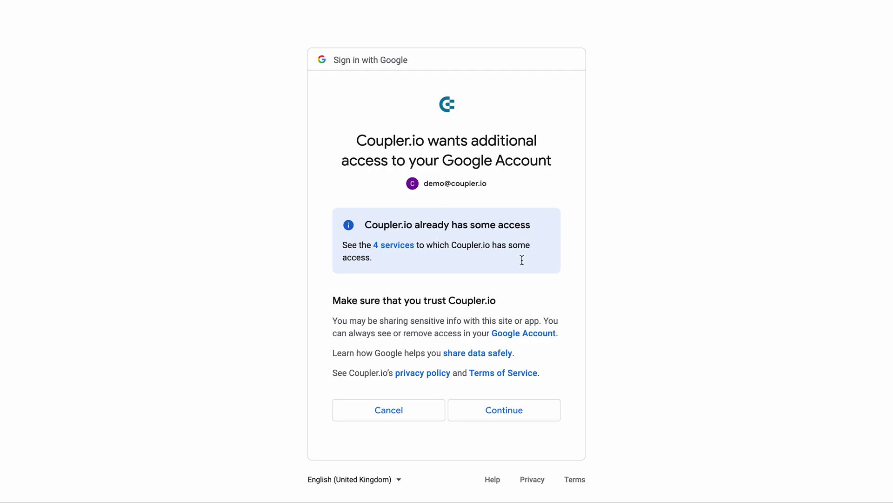
{"action": "left_click", "coordinate": [478, 404]}
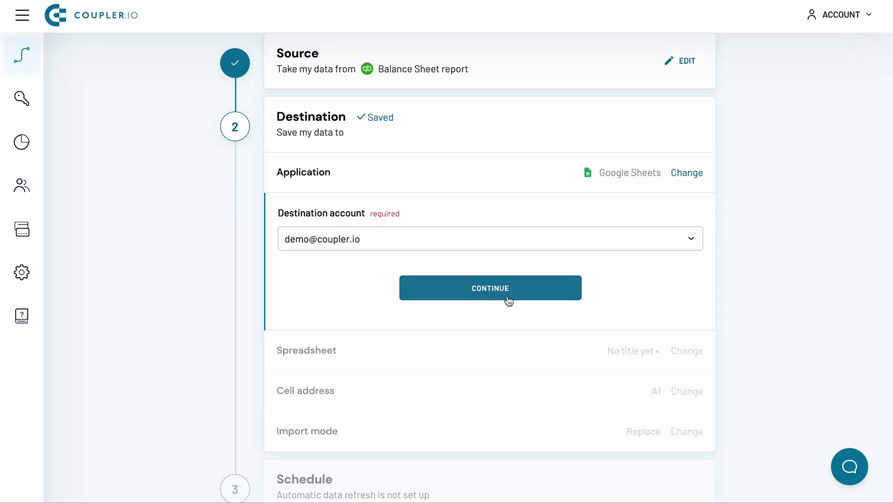
Confirm the destination account and select the Quickbooks to Google Sheets spreadsheet.
{"action": "left_click", "coordinate": [508, 298]}
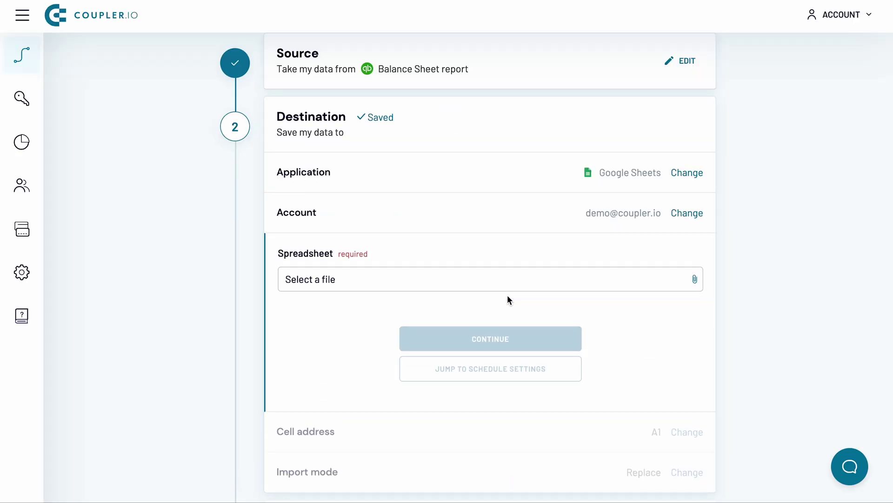
{"action": "left_click", "coordinate": [506, 294]}
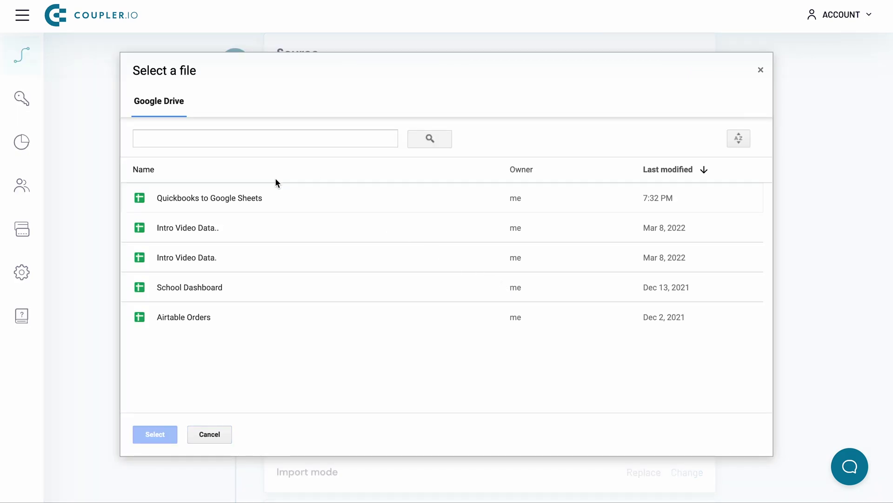
{"action": "left_click", "coordinate": [263, 198]}
{"action": "left_click", "coordinate": [154, 434]}
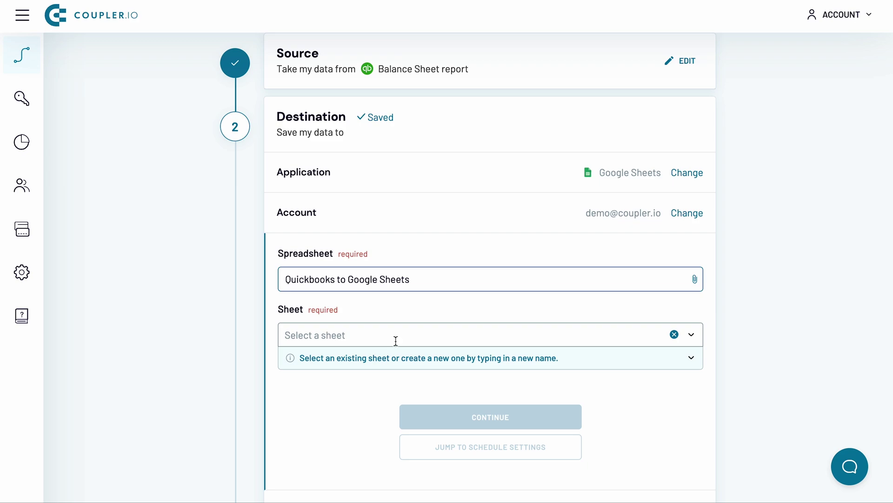
Create a new 'Balance Sheet' sheet as the target, starting at cell A1.
{"action": "left_click", "coordinate": [399, 335]}
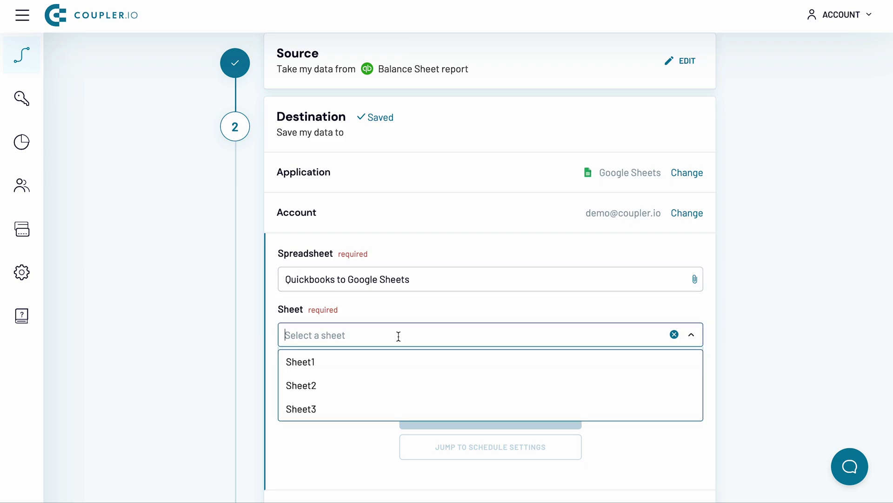
{"action": "type", "text": "B"}
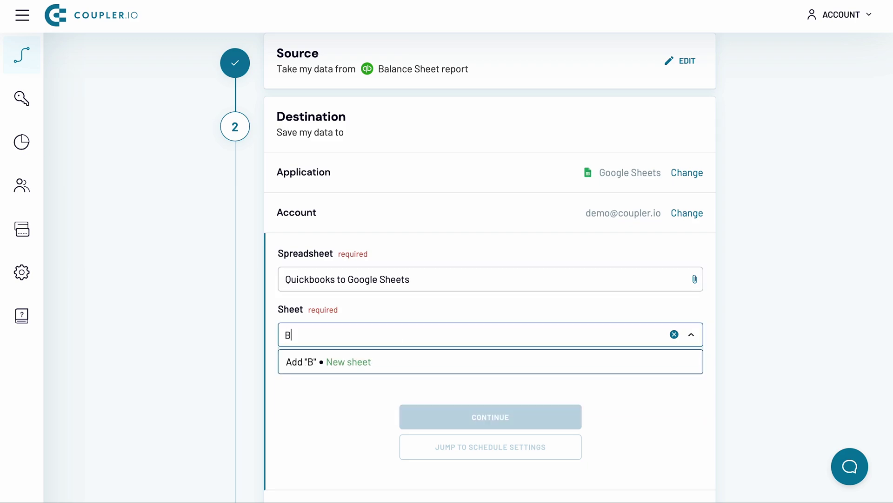
{"action": "type", "text": "alance Sheet"}
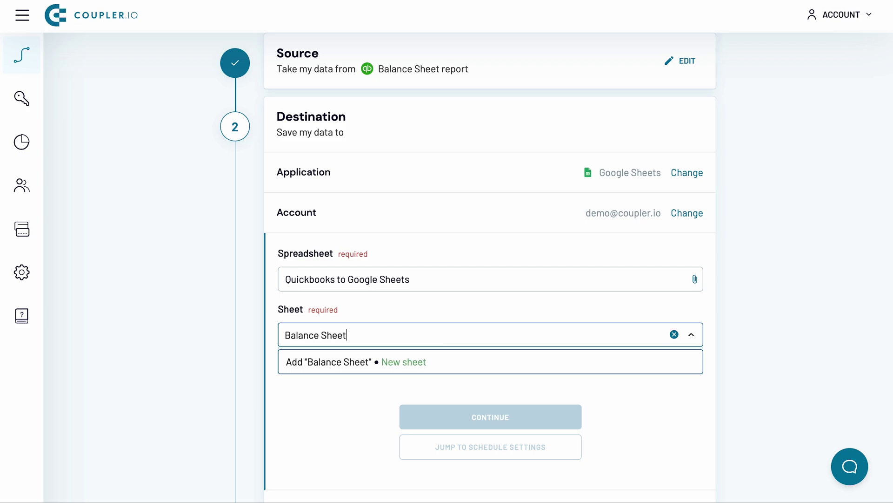
{"action": "key", "text": "Return"}
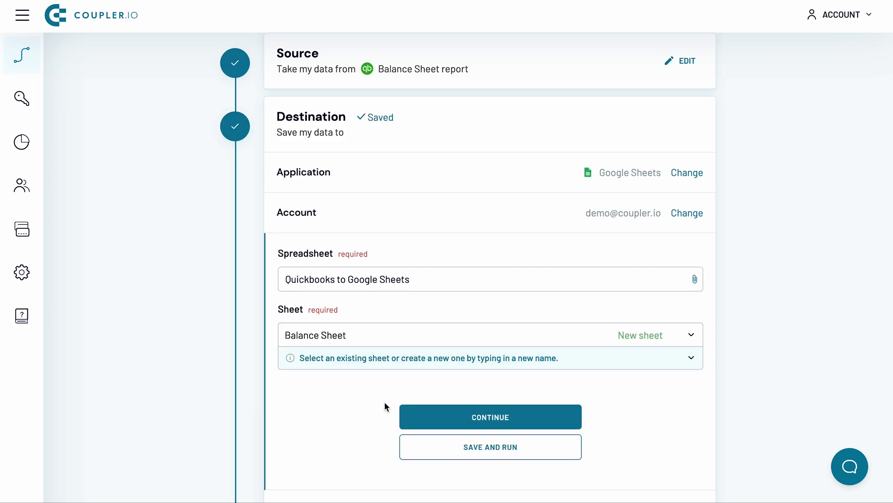
{"action": "left_click", "coordinate": [436, 424]}
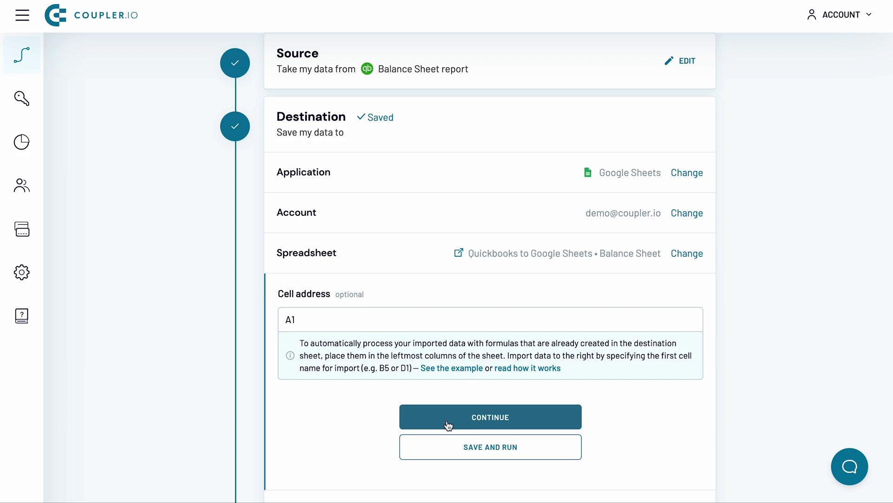
{"action": "left_click", "coordinate": [448, 425]}
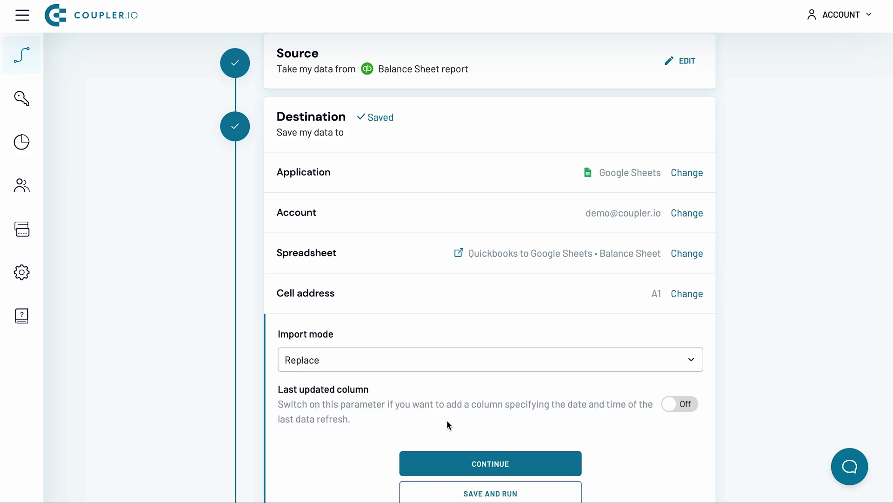
Turn on automatic data refresh with an Every Day interval at 6:00.
{"action": "left_click", "coordinate": [446, 461]}
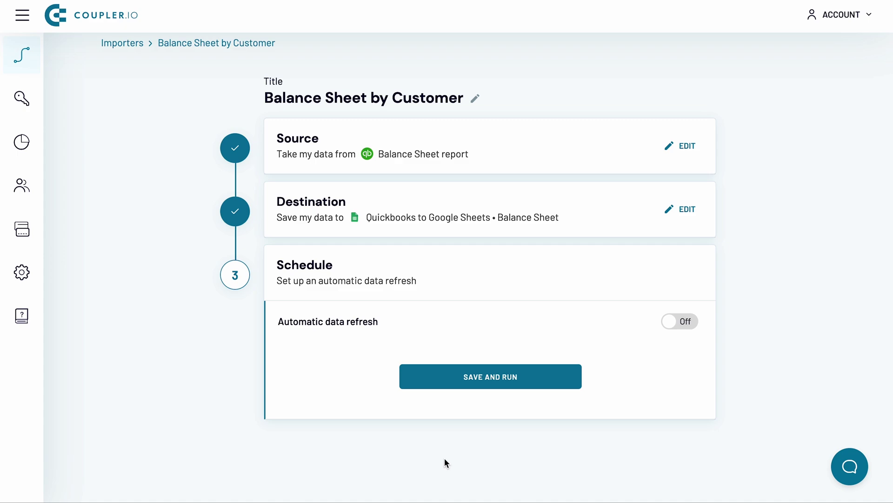
{"action": "left_click", "coordinate": [682, 322]}
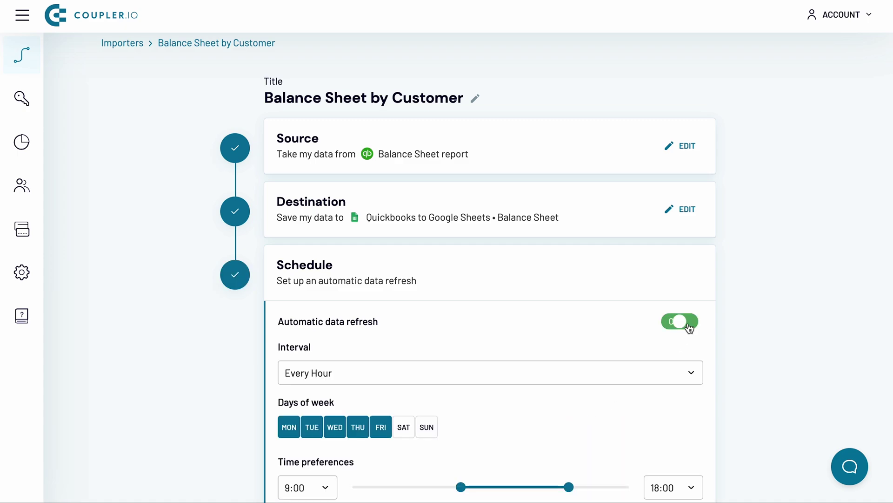
{"action": "scroll", "coordinate": [689, 330], "scroll_direction": "down", "scroll_amount": 3}
{"action": "scroll", "coordinate": [689, 329], "scroll_direction": "down", "scroll_amount": 1}
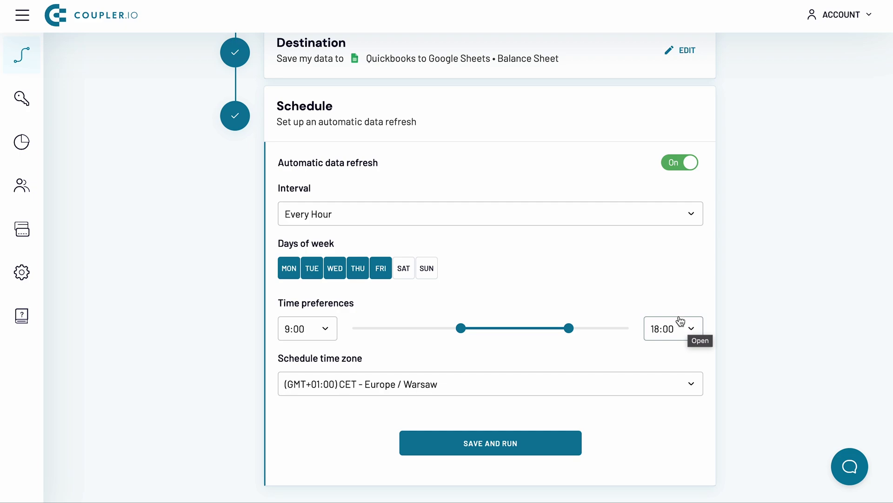
{"action": "left_click", "coordinate": [560, 215]}
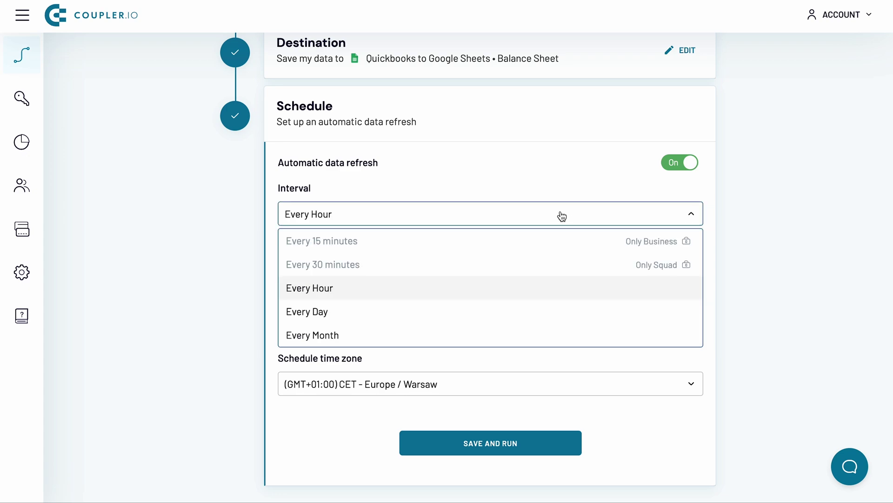
{"action": "left_click", "coordinate": [430, 311]}
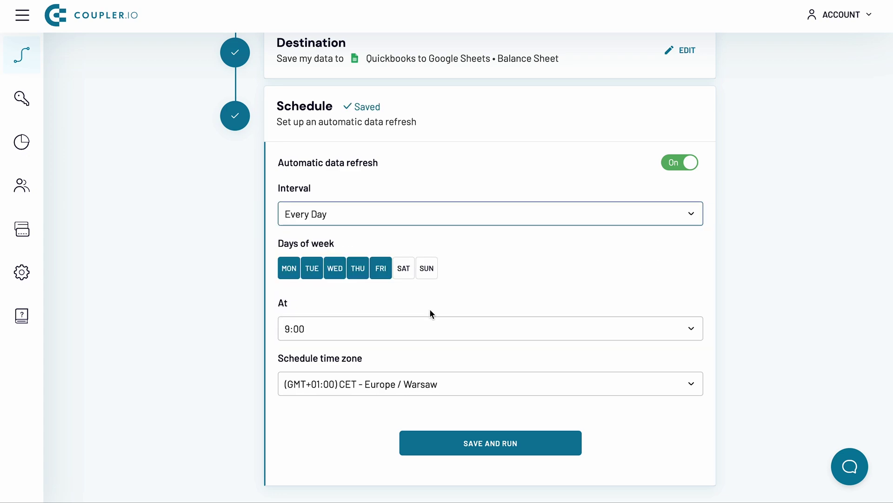
{"action": "left_click", "coordinate": [413, 328]}
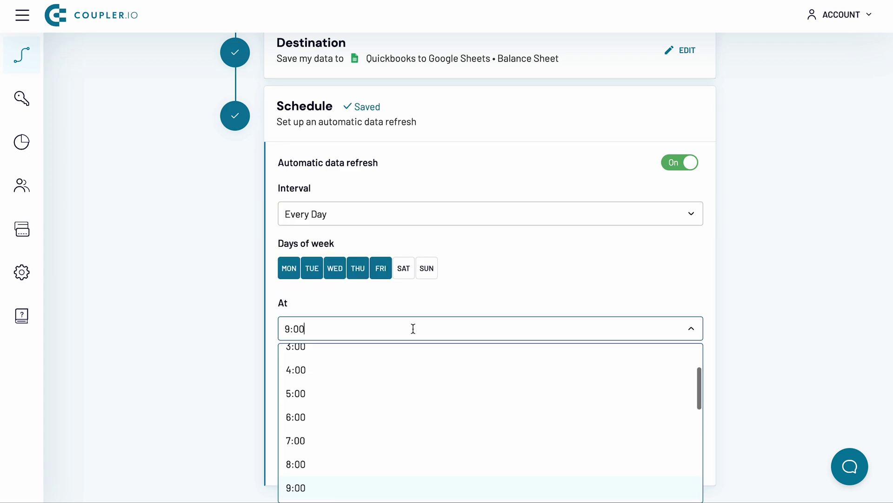
{"action": "left_click", "coordinate": [370, 414]}
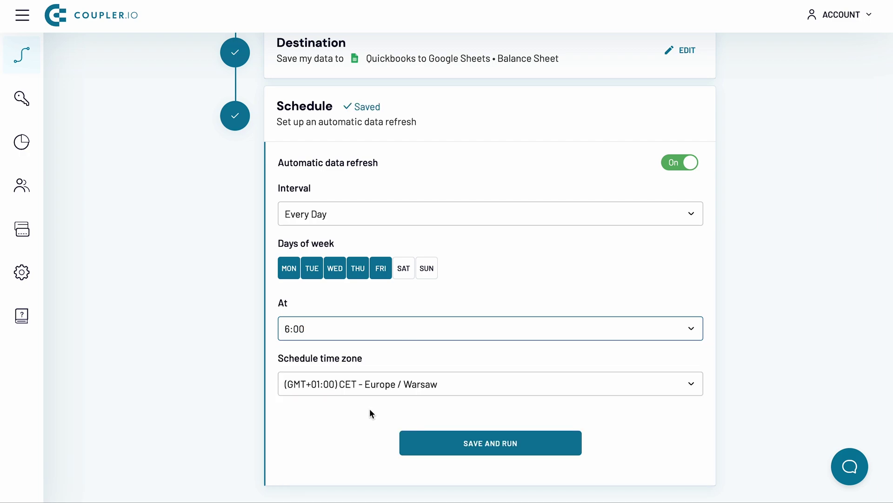
Save and run the importer, check the 26 imported rows, and open the help panel.
{"action": "left_click", "coordinate": [442, 443]}
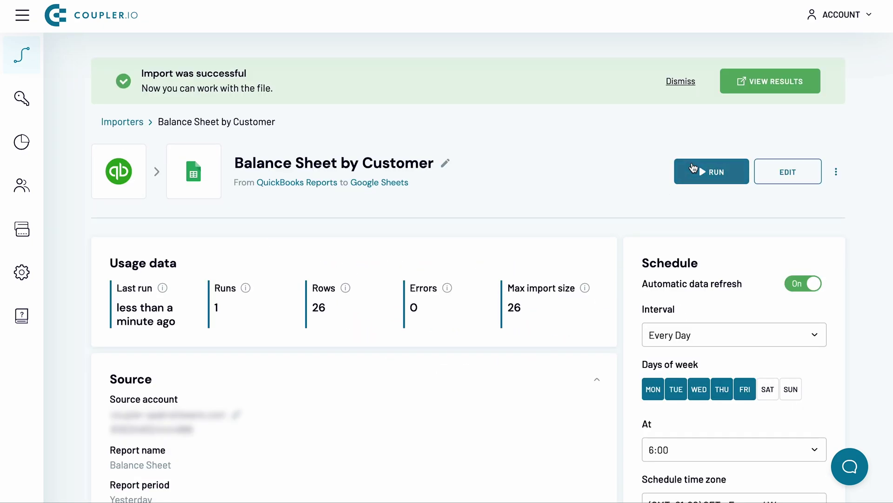
{"action": "left_click", "coordinate": [771, 90]}
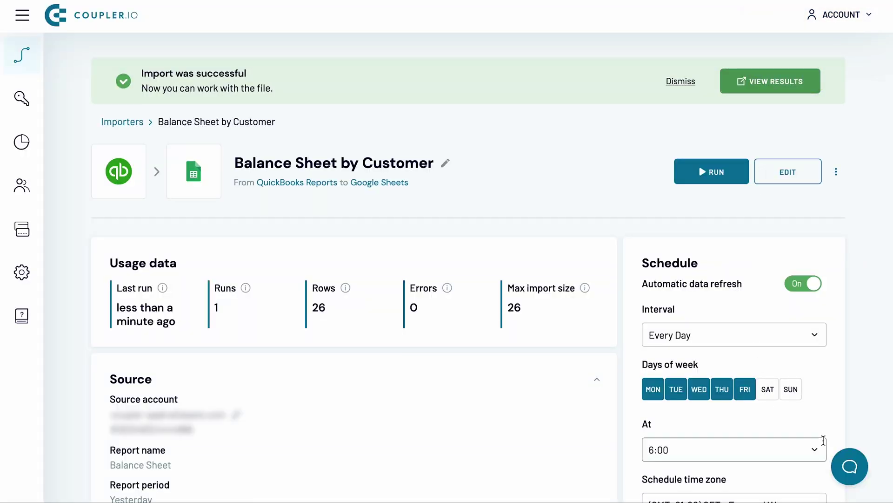
{"action": "left_click", "coordinate": [835, 460]}
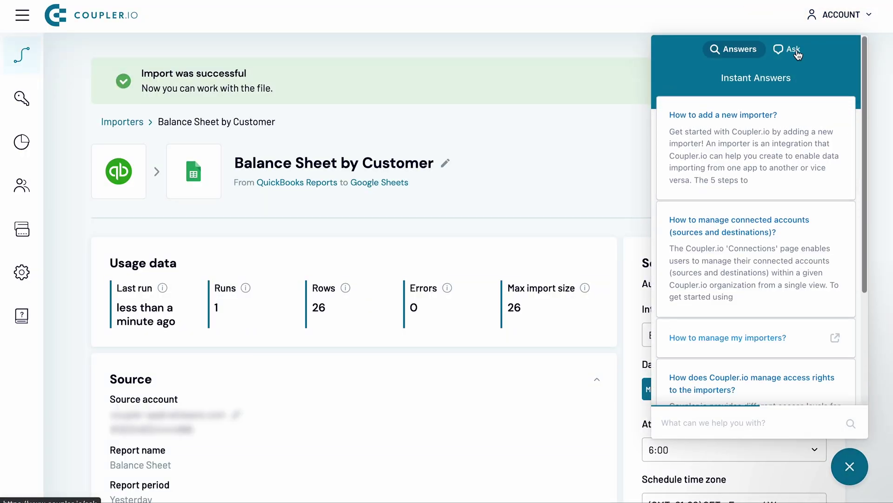